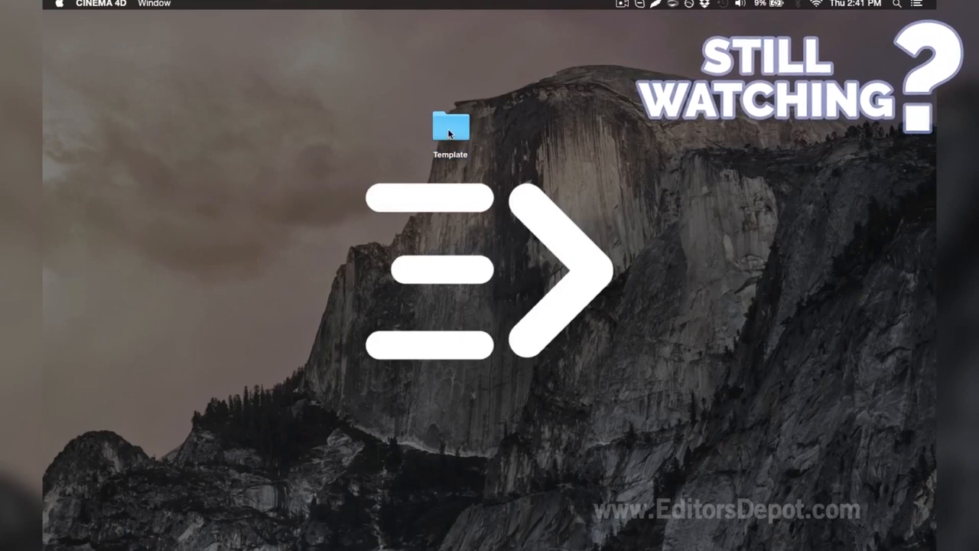
# - Open the Template folder on the desktop and its Cinema 4D project
pyautogui.click(449, 130)
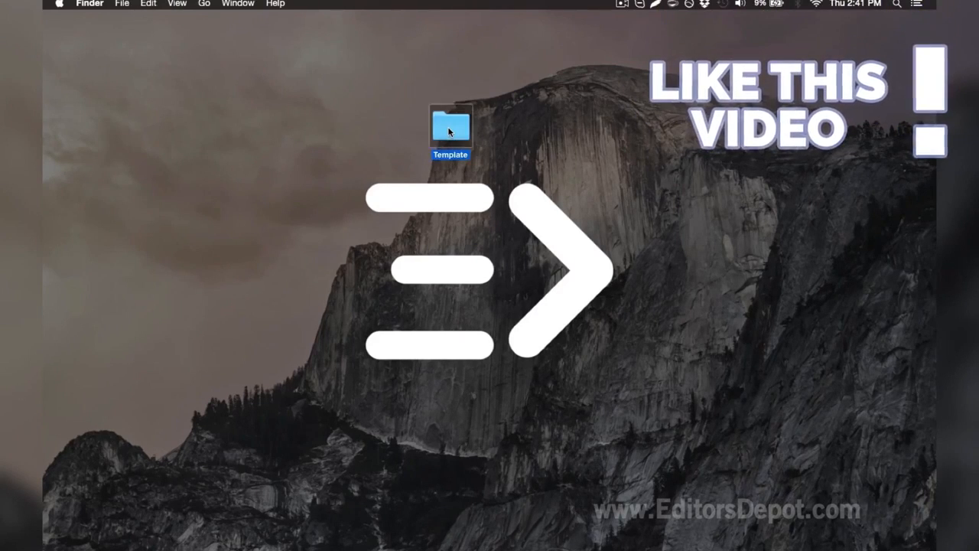
pyautogui.doubleClick(449, 130)
pyautogui.click(528, 176)
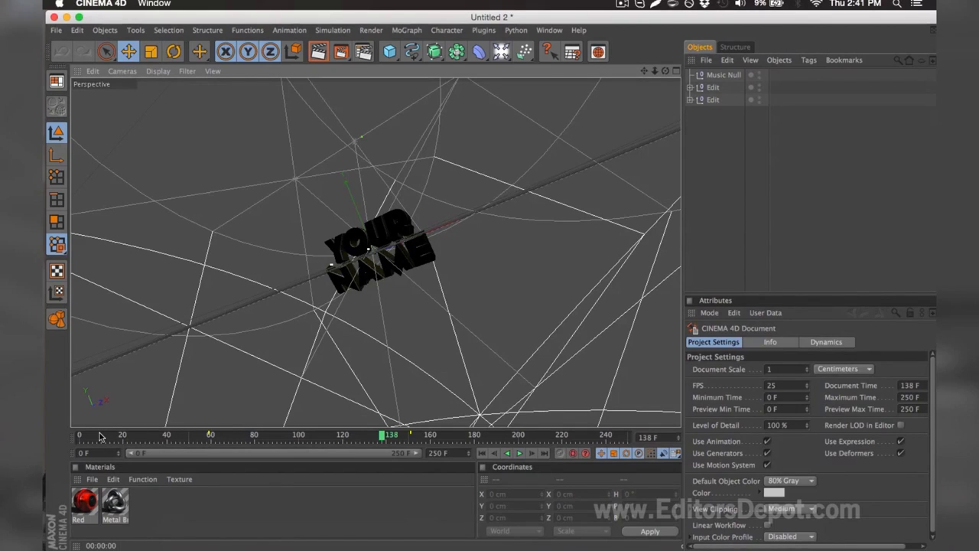
# - At frame 161, expand both Edit groups and examine the font settings of the NAME text
pyautogui.moveTo(100, 436)
pyautogui.mouseDown()
pyautogui.moveTo(261, 435)
pyautogui.moveTo(293, 423)
pyautogui.moveTo(320, 435)
pyautogui.moveTo(433, 430)
pyautogui.mouseUp()
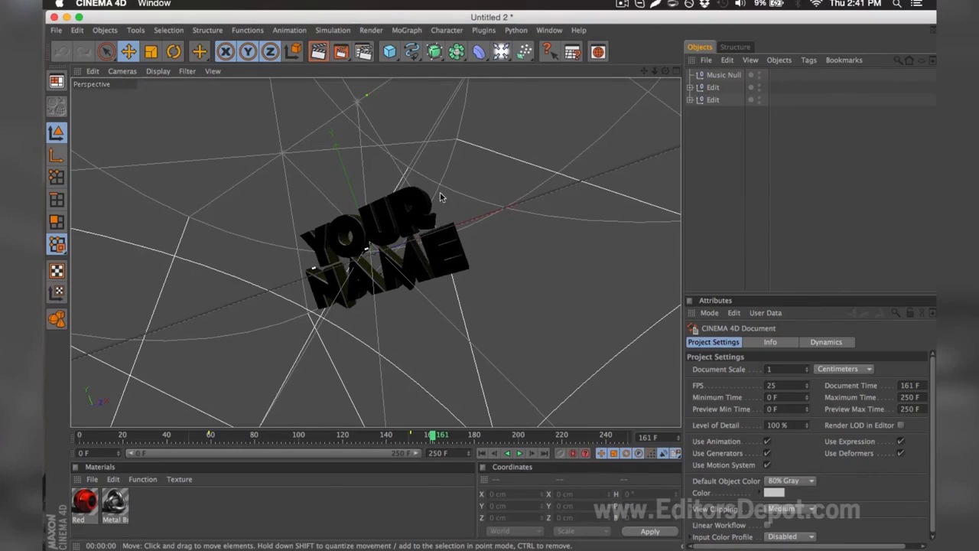
pyautogui.click(690, 87)
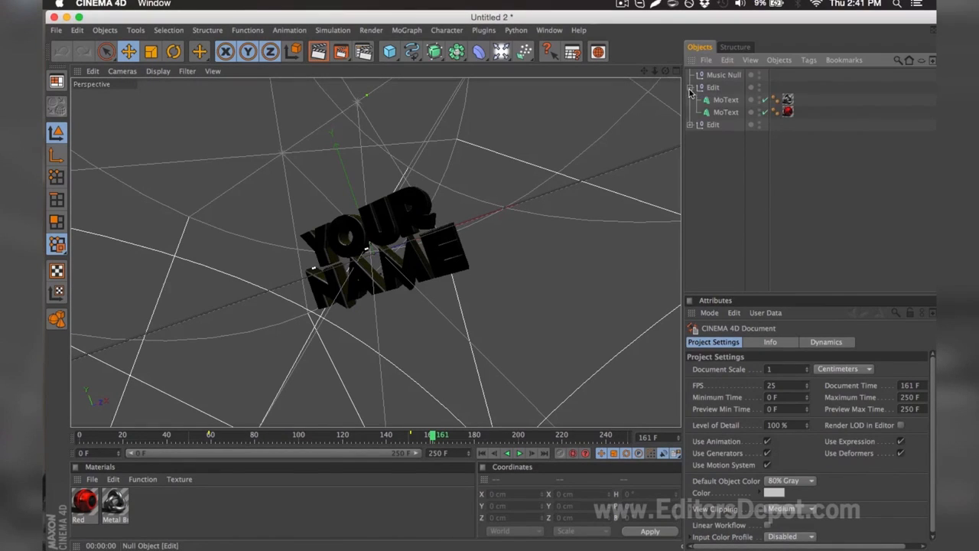
pyautogui.click(690, 124)
pyautogui.click(712, 137)
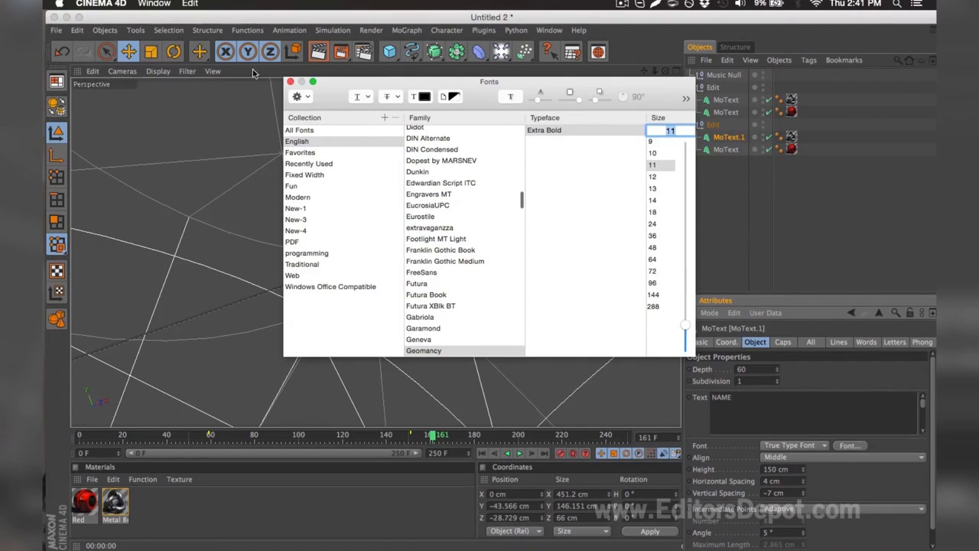
pyautogui.click(289, 82)
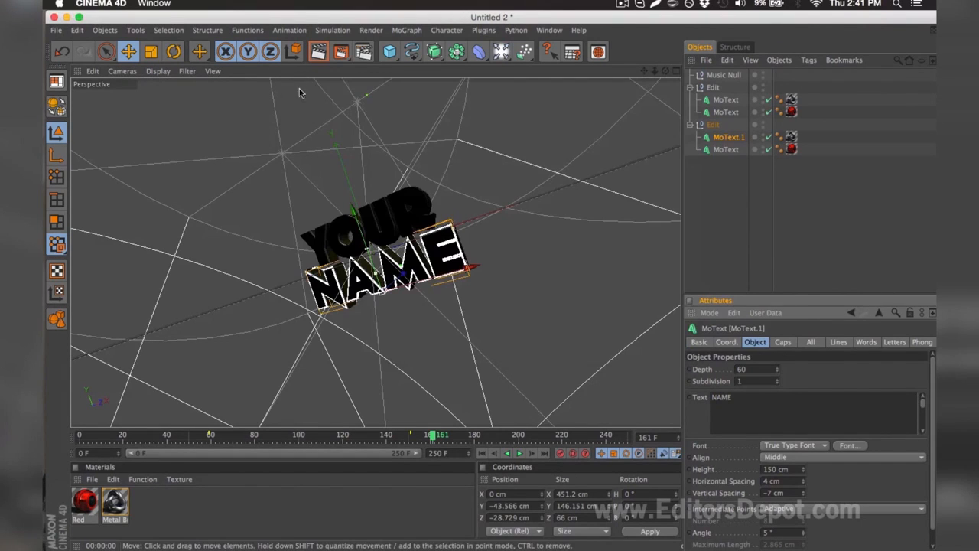
pyautogui.click(721, 251)
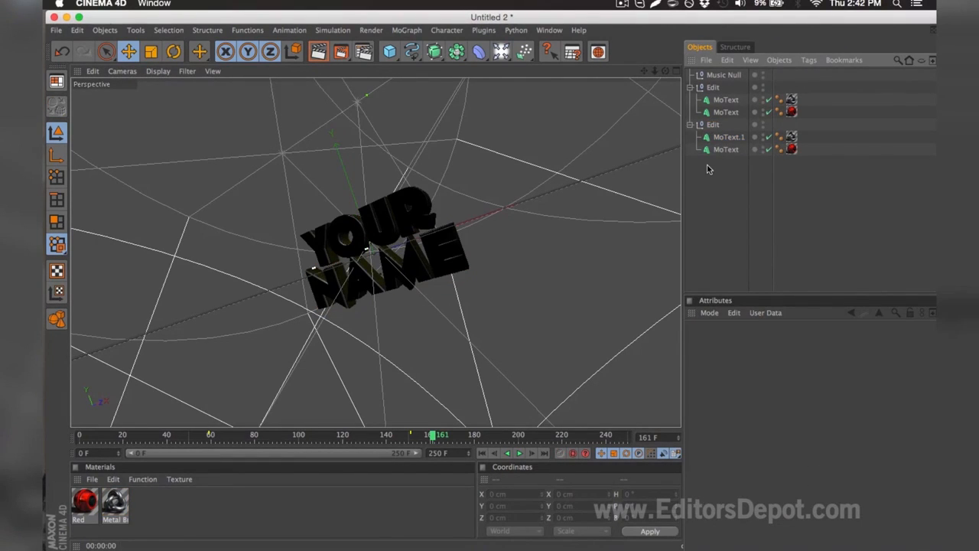
# - Change the text of both YOUR MoText objects in the first Edit group to EDITORS and preview-render the view
pyautogui.click(723, 101)
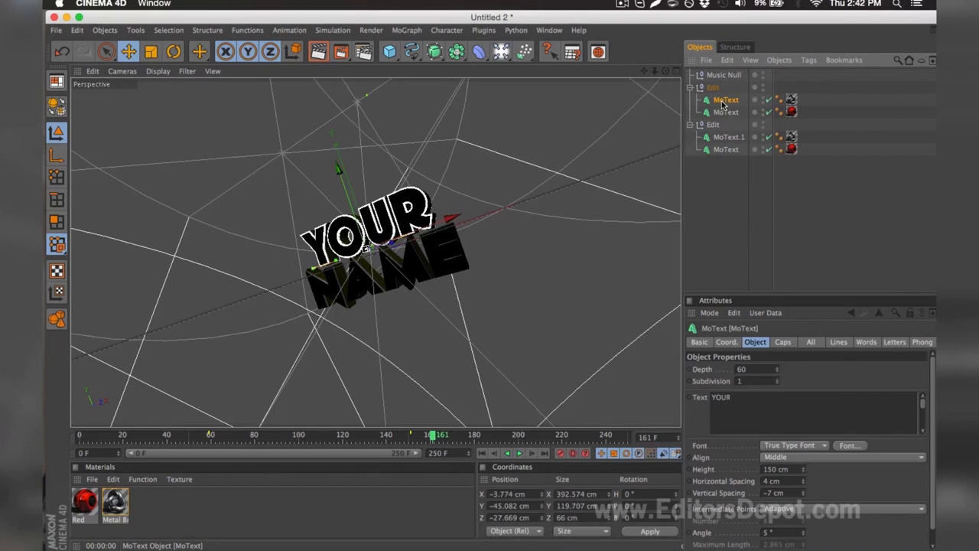
pyautogui.click(757, 405)
pyautogui.moveTo(758, 405); pyautogui.dragTo(685, 375)
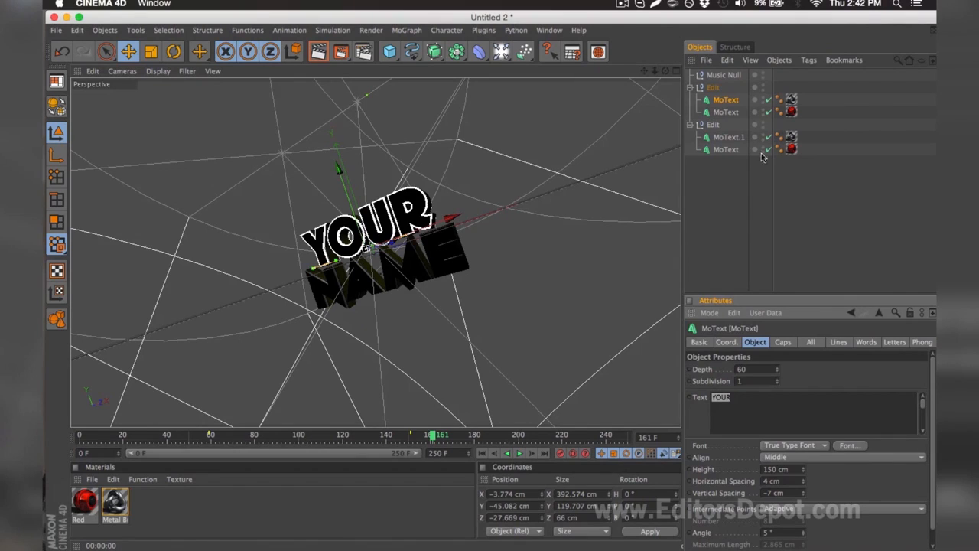
pyautogui.write('EDITORS')
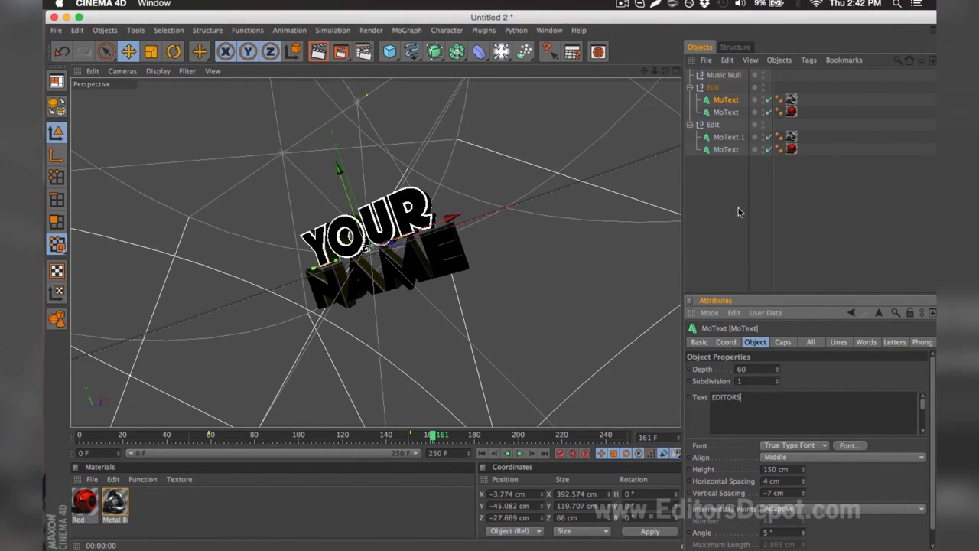
pyautogui.click(726, 111)
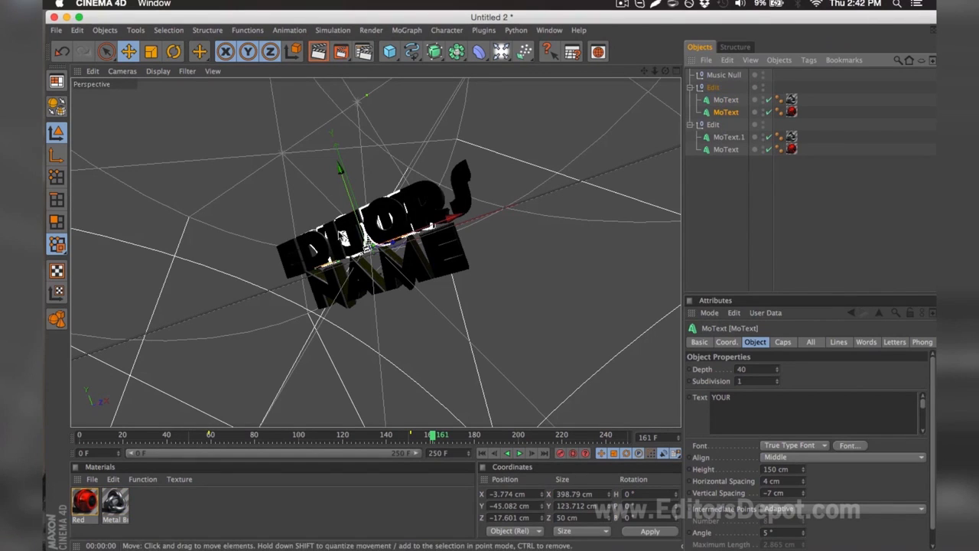
pyautogui.click(758, 406)
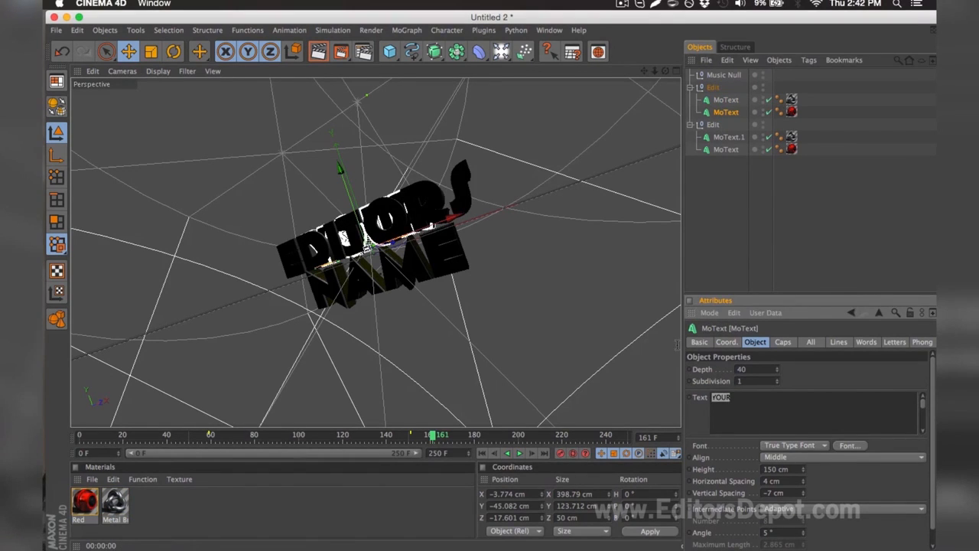
pyautogui.write('EDITORS')
pyautogui.click(728, 214)
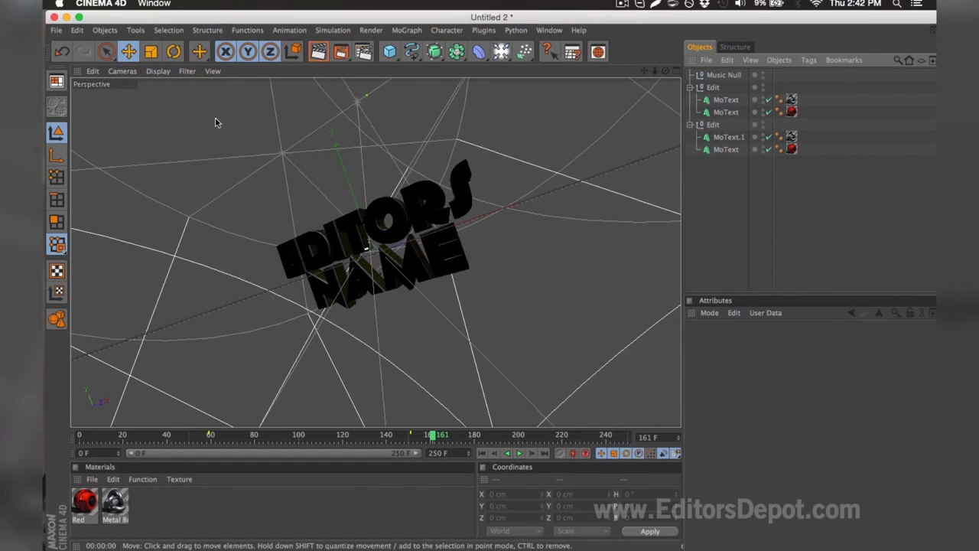
pyautogui.click(318, 51)
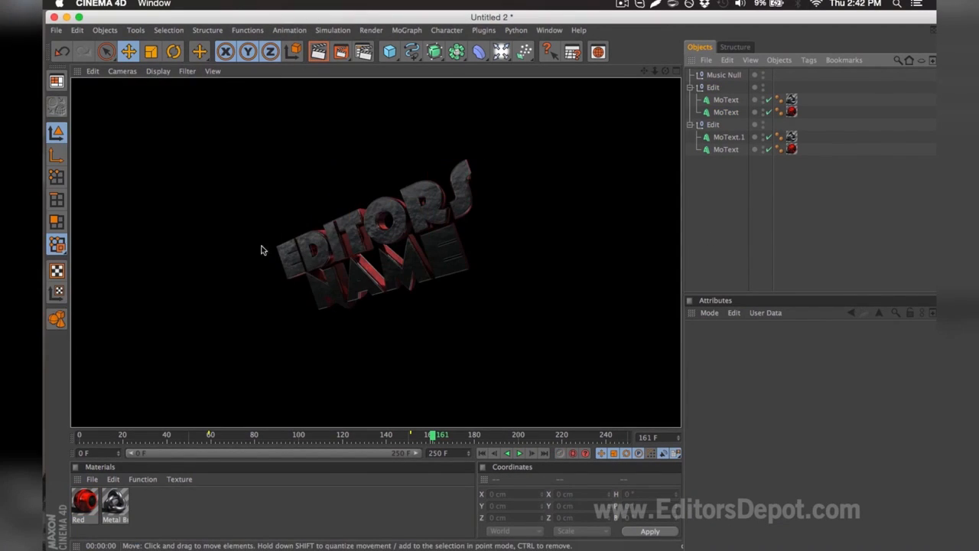
# - Change the text of both NAME MoText objects in the second Edit group to DEPOT and preview-render the view
pyautogui.click(731, 137)
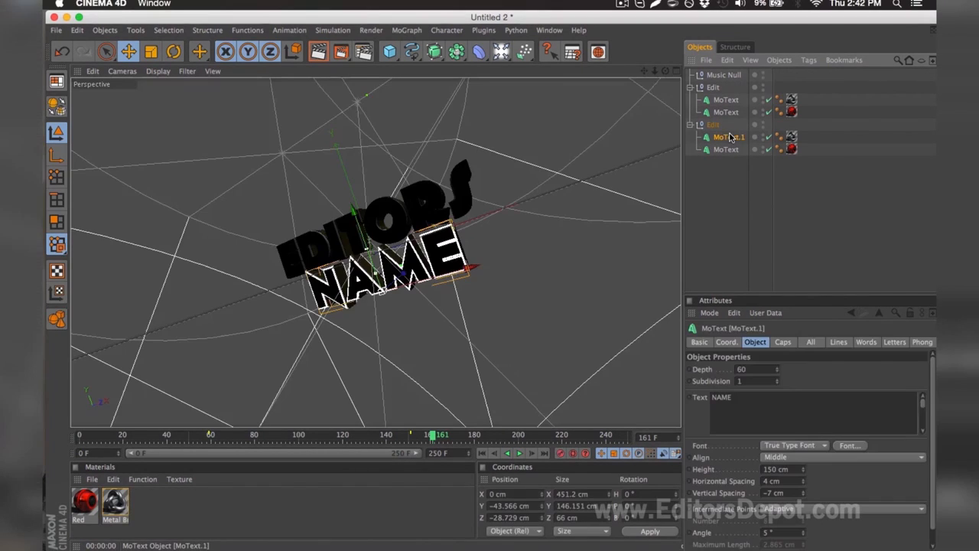
pyautogui.keyDown('shift'); pyautogui.click(727, 150); pyautogui.keyUp('shift')
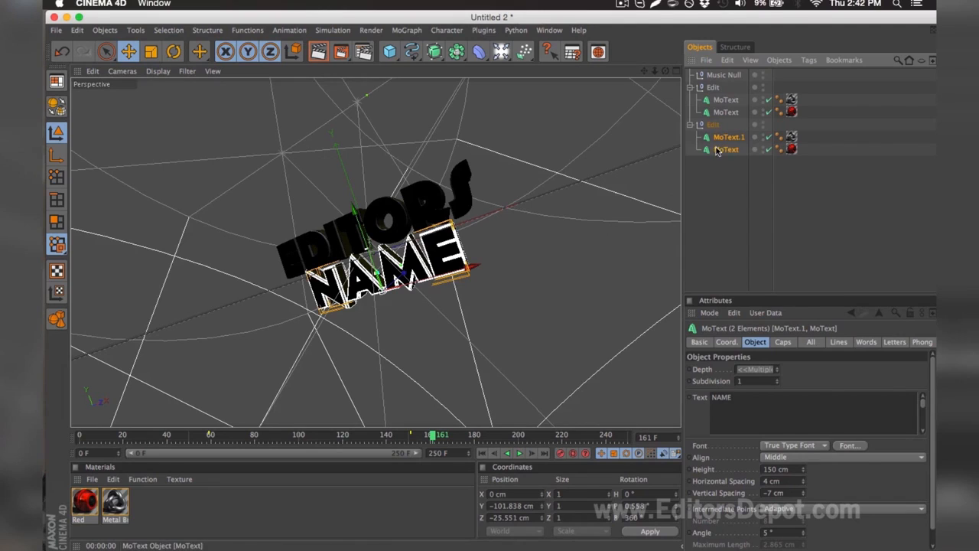
pyautogui.moveTo(751, 409); pyautogui.dragTo(693, 337)
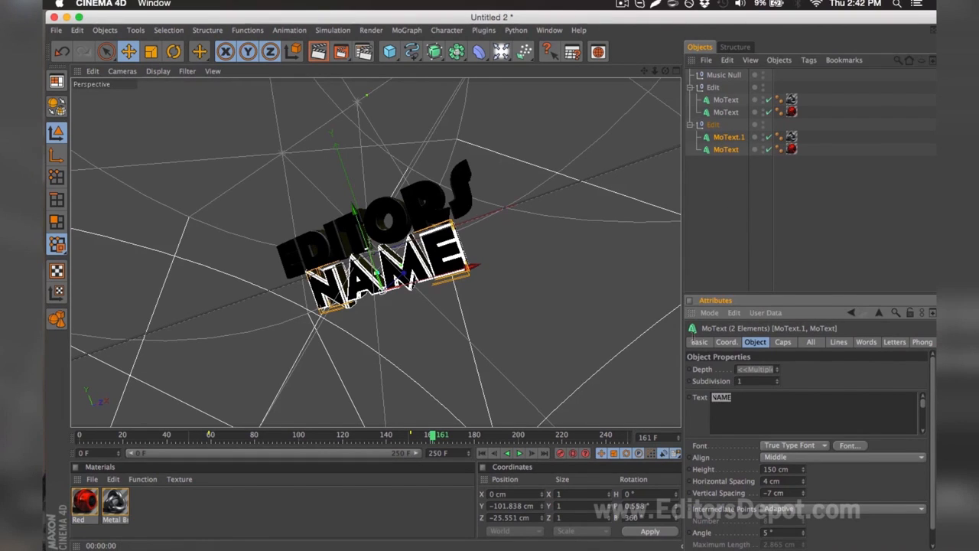
pyautogui.write('DEPOT')
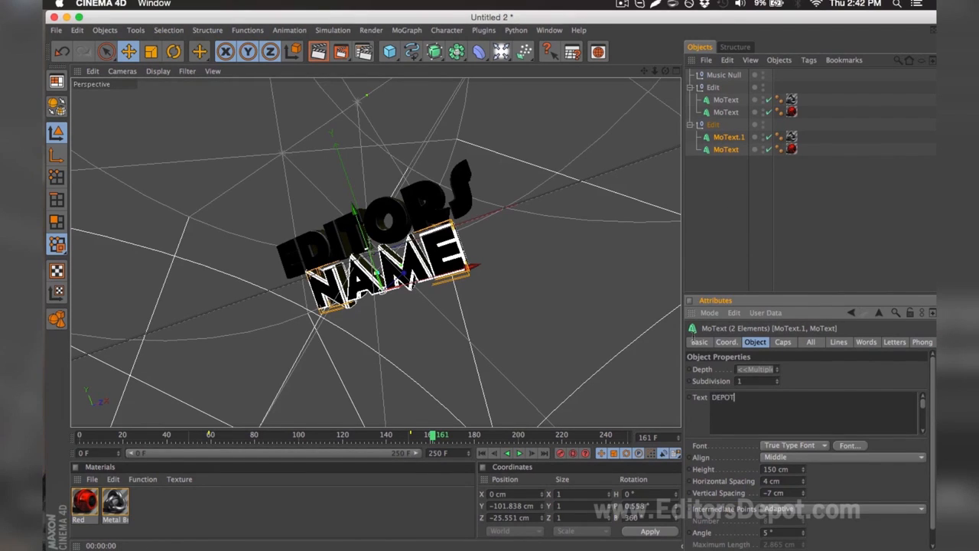
pyautogui.click(698, 212)
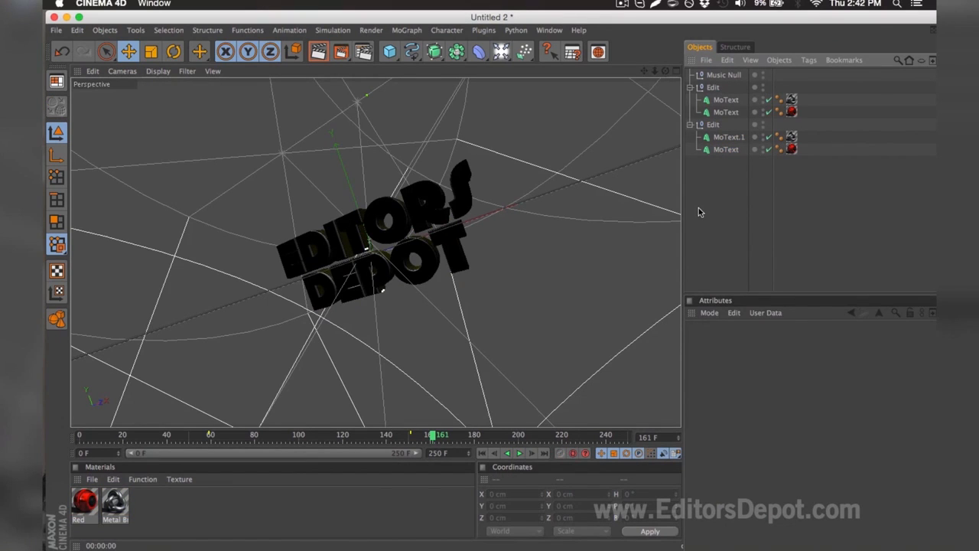
pyautogui.click(318, 51)
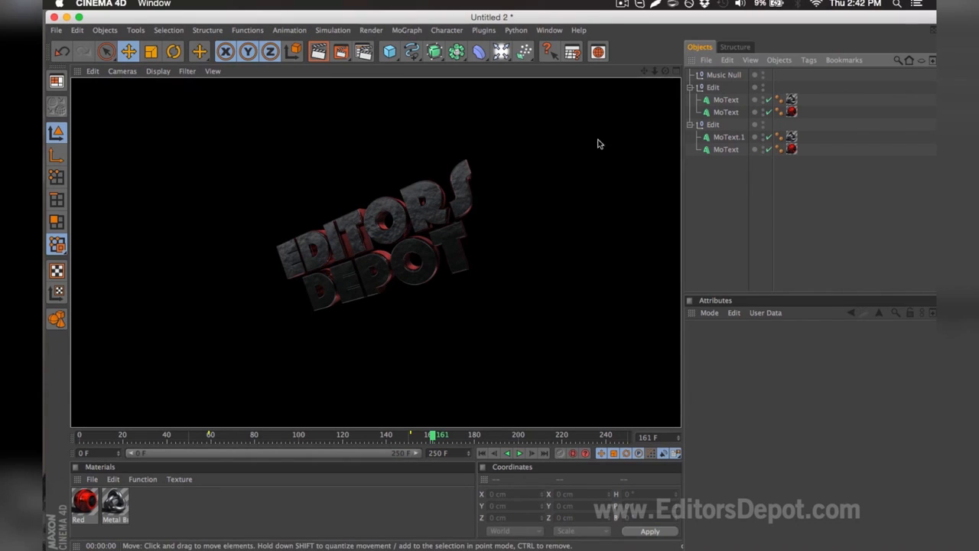
pyautogui.click(464, 150)
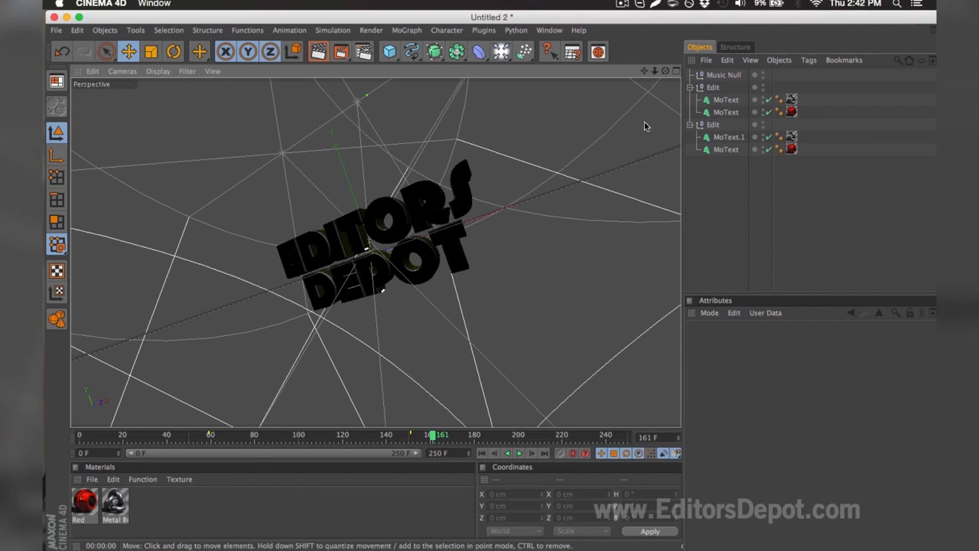
# - Set the Red material's color to RGB 217, 46, 210 in the Material Editor
pyautogui.doubleClick(85, 502)
pyautogui.moveTo(531, 127); pyautogui.dragTo(626, 136)
pyautogui.moveTo(566, 138); pyautogui.dragTo(600, 150)
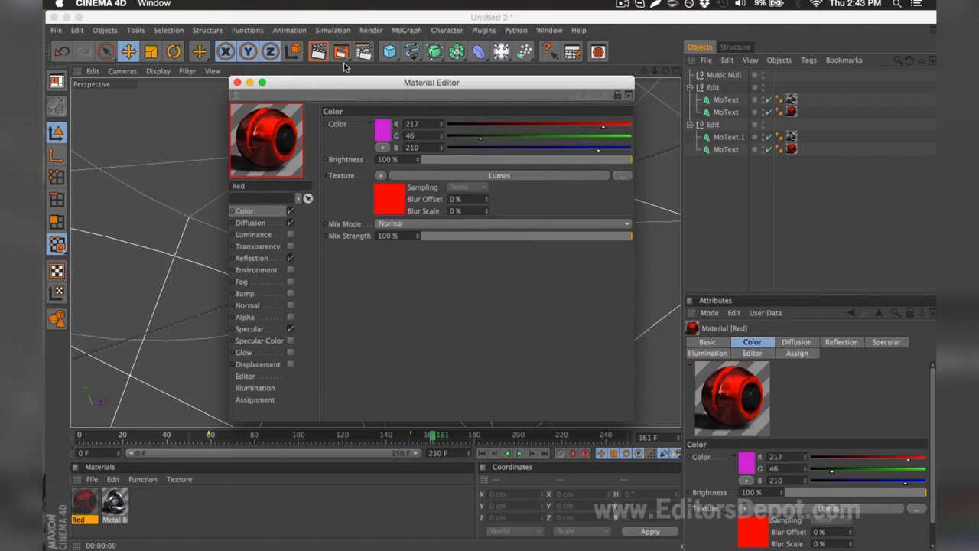
pyautogui.click(237, 82)
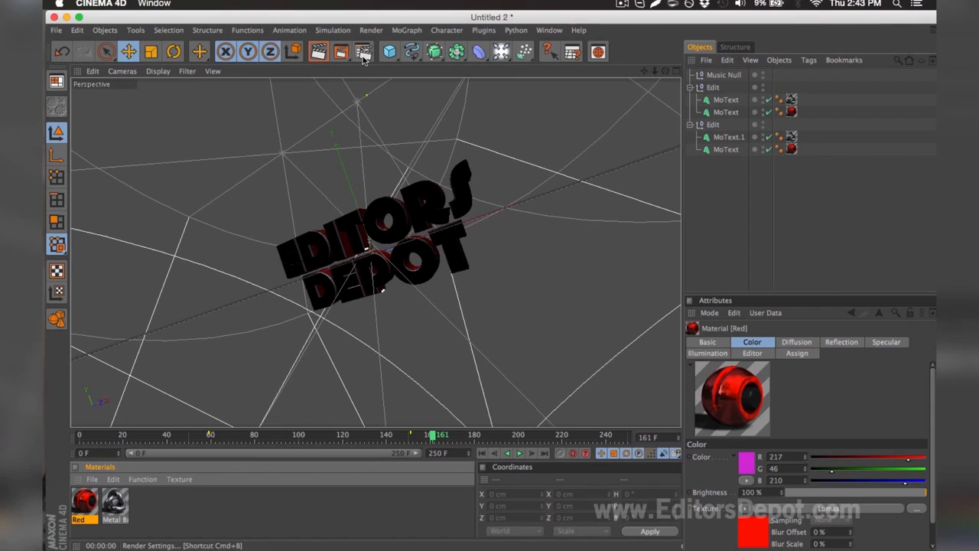
# - In the render settings, set the frame range to All Frames and keep PNG as the save format
pyautogui.click(364, 51)
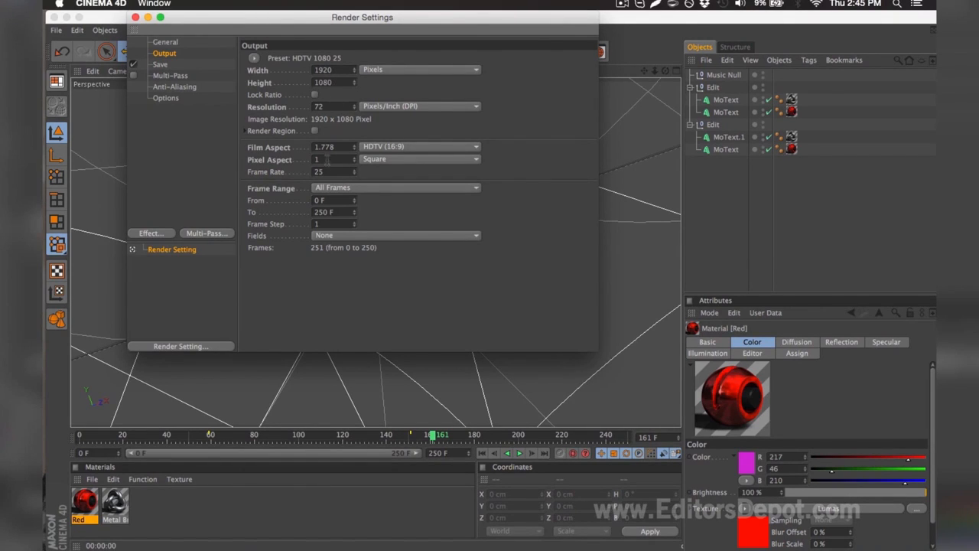
pyautogui.click(329, 189)
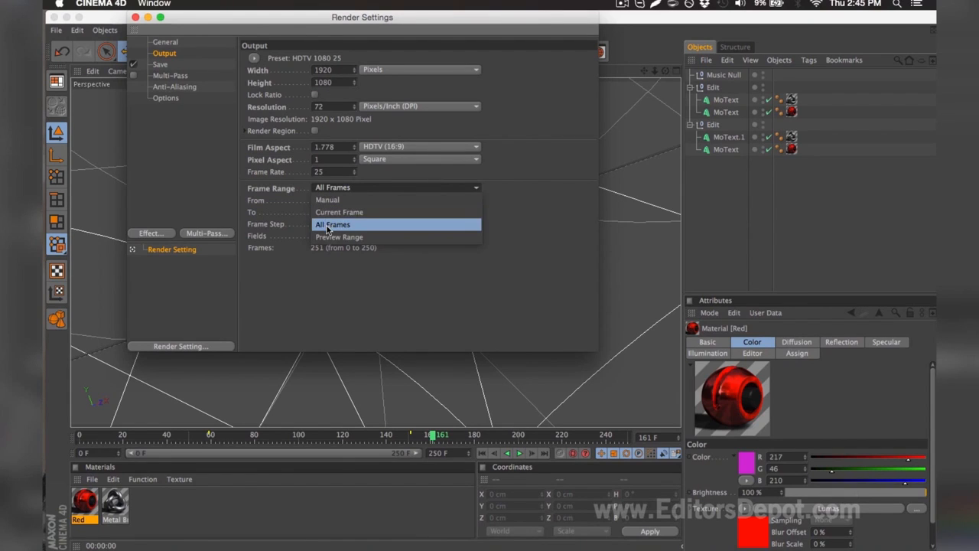
pyautogui.click(333, 224)
pyautogui.click(194, 64)
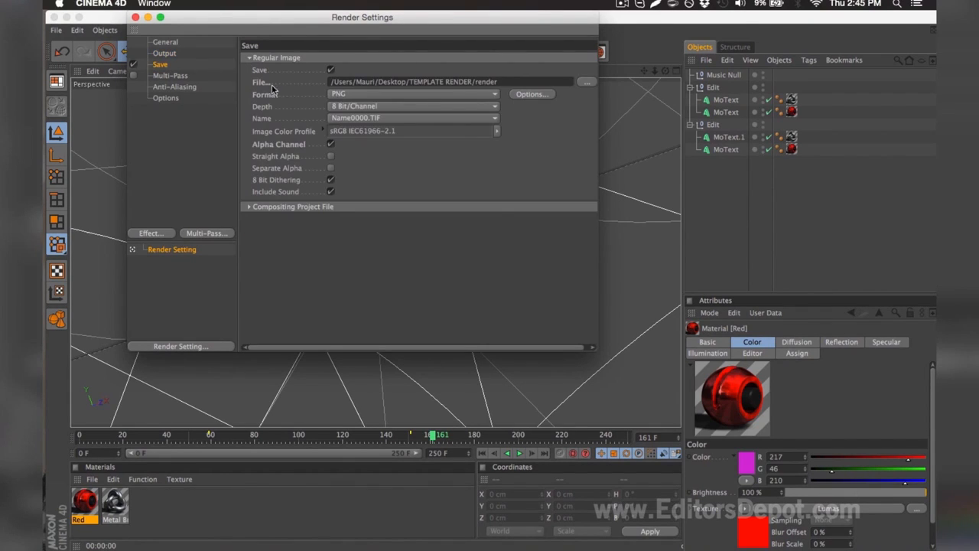
pyautogui.click(337, 95)
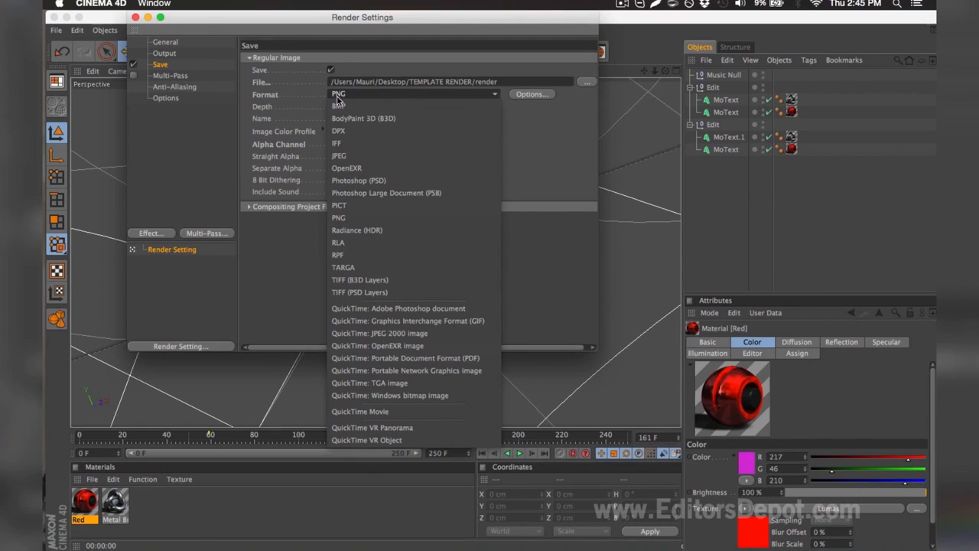
pyautogui.click(337, 98)
# - Set the output file to render in the desktop's TEMPLATE RENDER folder and start rendering to the Picture Viewer
pyautogui.click(586, 82)
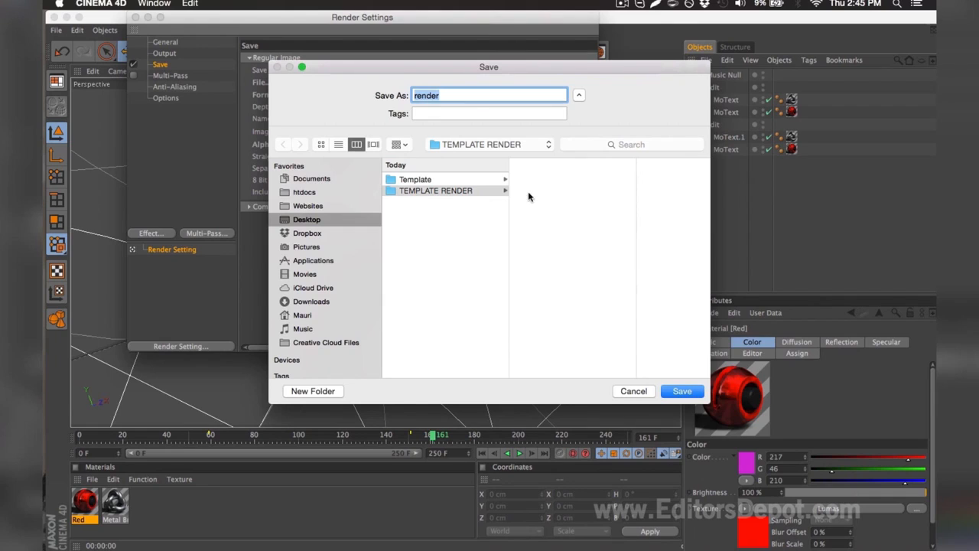
pyautogui.moveTo(446, 95); pyautogui.dragTo(399, 95)
pyautogui.click(441, 96)
pyautogui.doubleClick(429, 97)
pyautogui.press('Return')
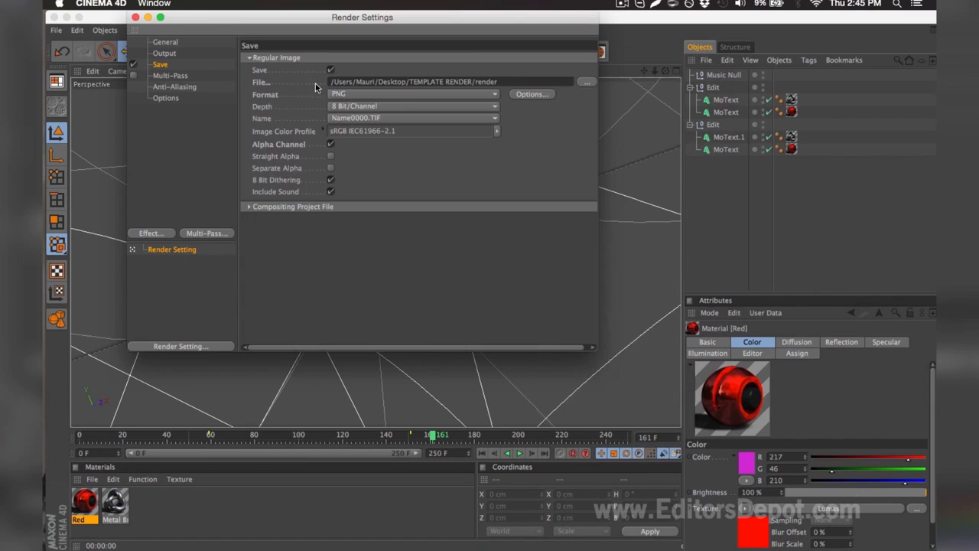
pyautogui.click(135, 17)
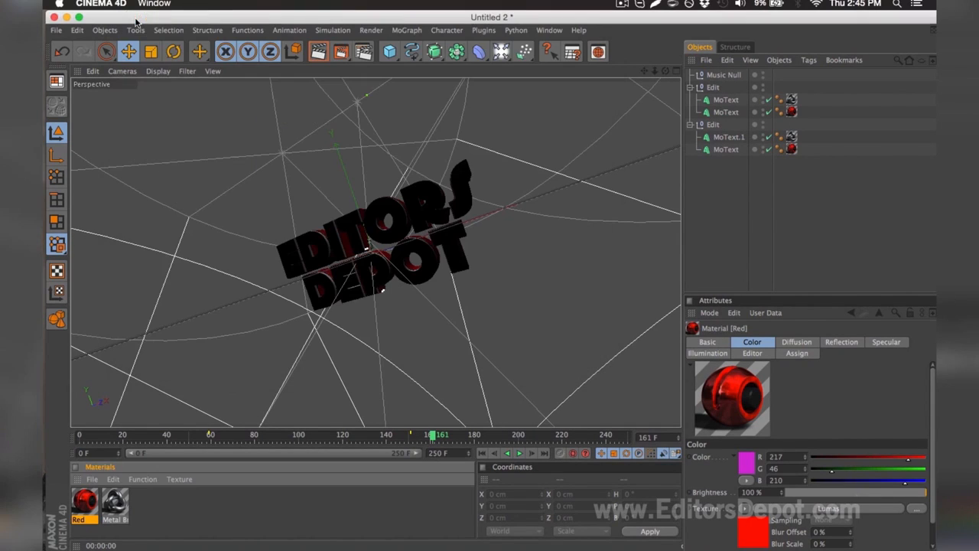
pyautogui.click(341, 52)
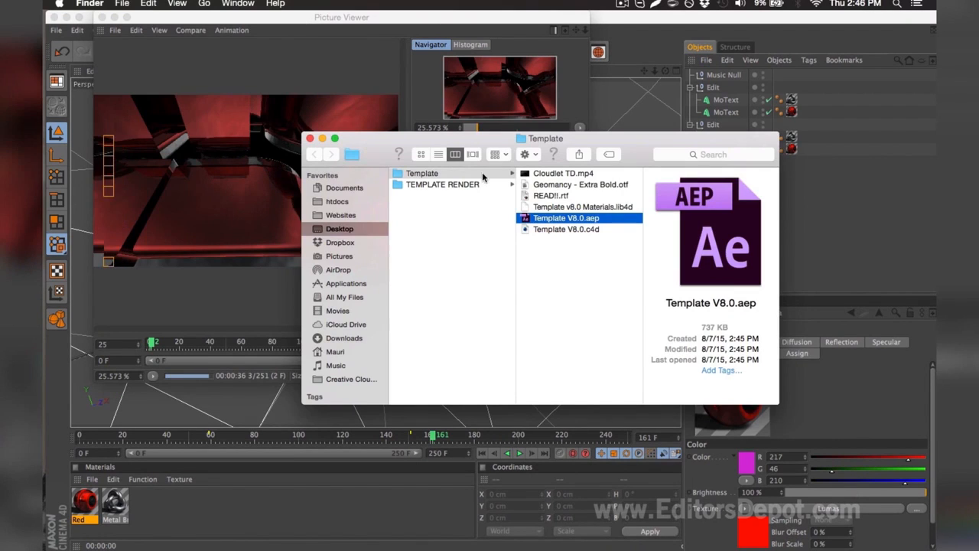
# - Open Template V8.0.aep from the Template folder in After Effects
pyautogui.doubleClick(561, 218)
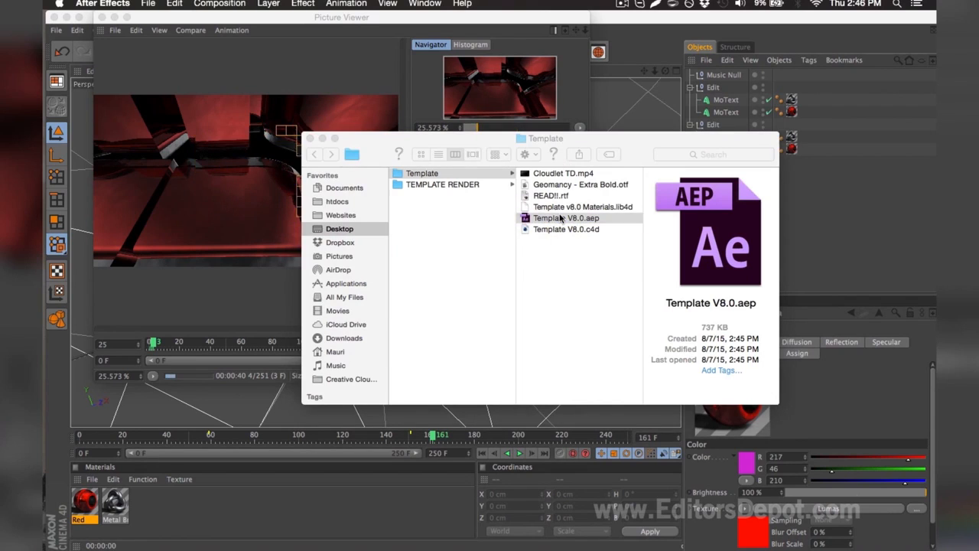
pyautogui.click(604, 305)
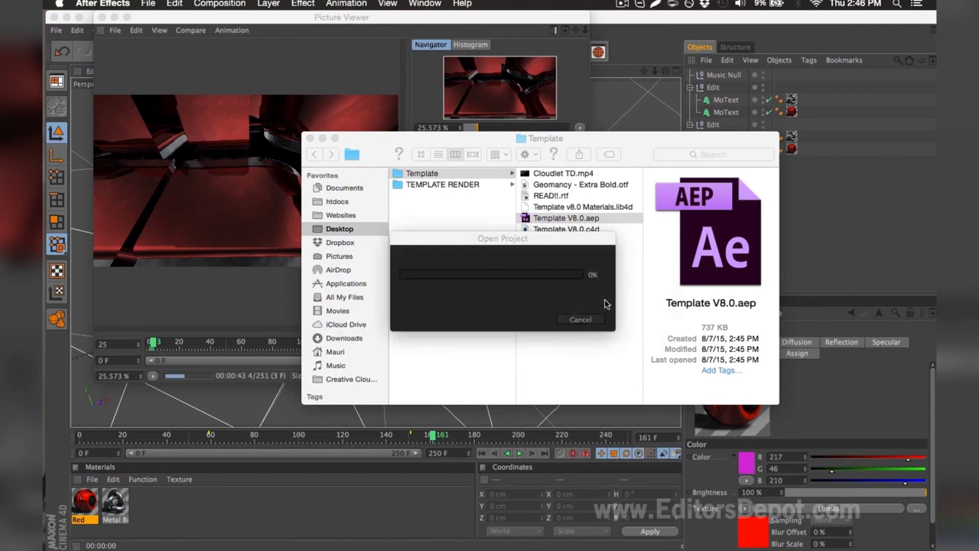
pyautogui.click(605, 305)
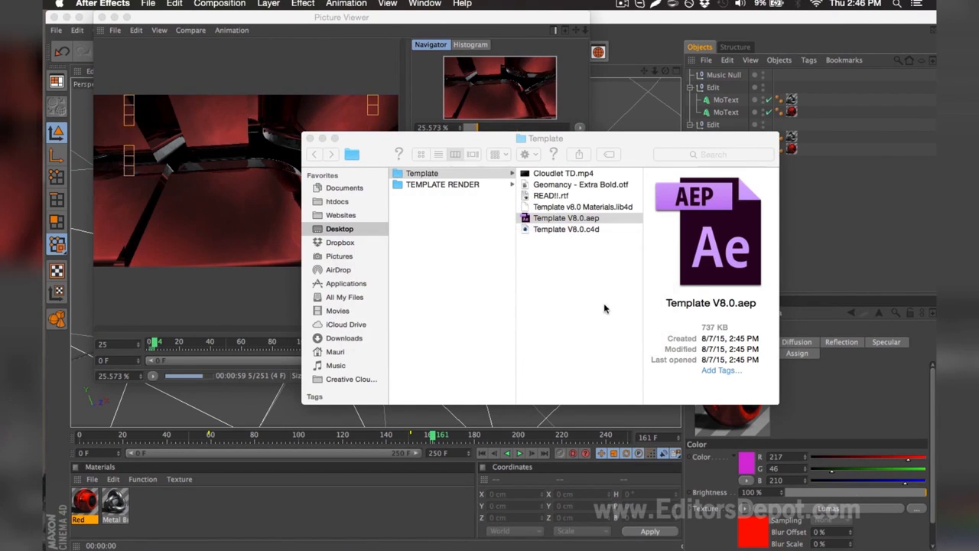